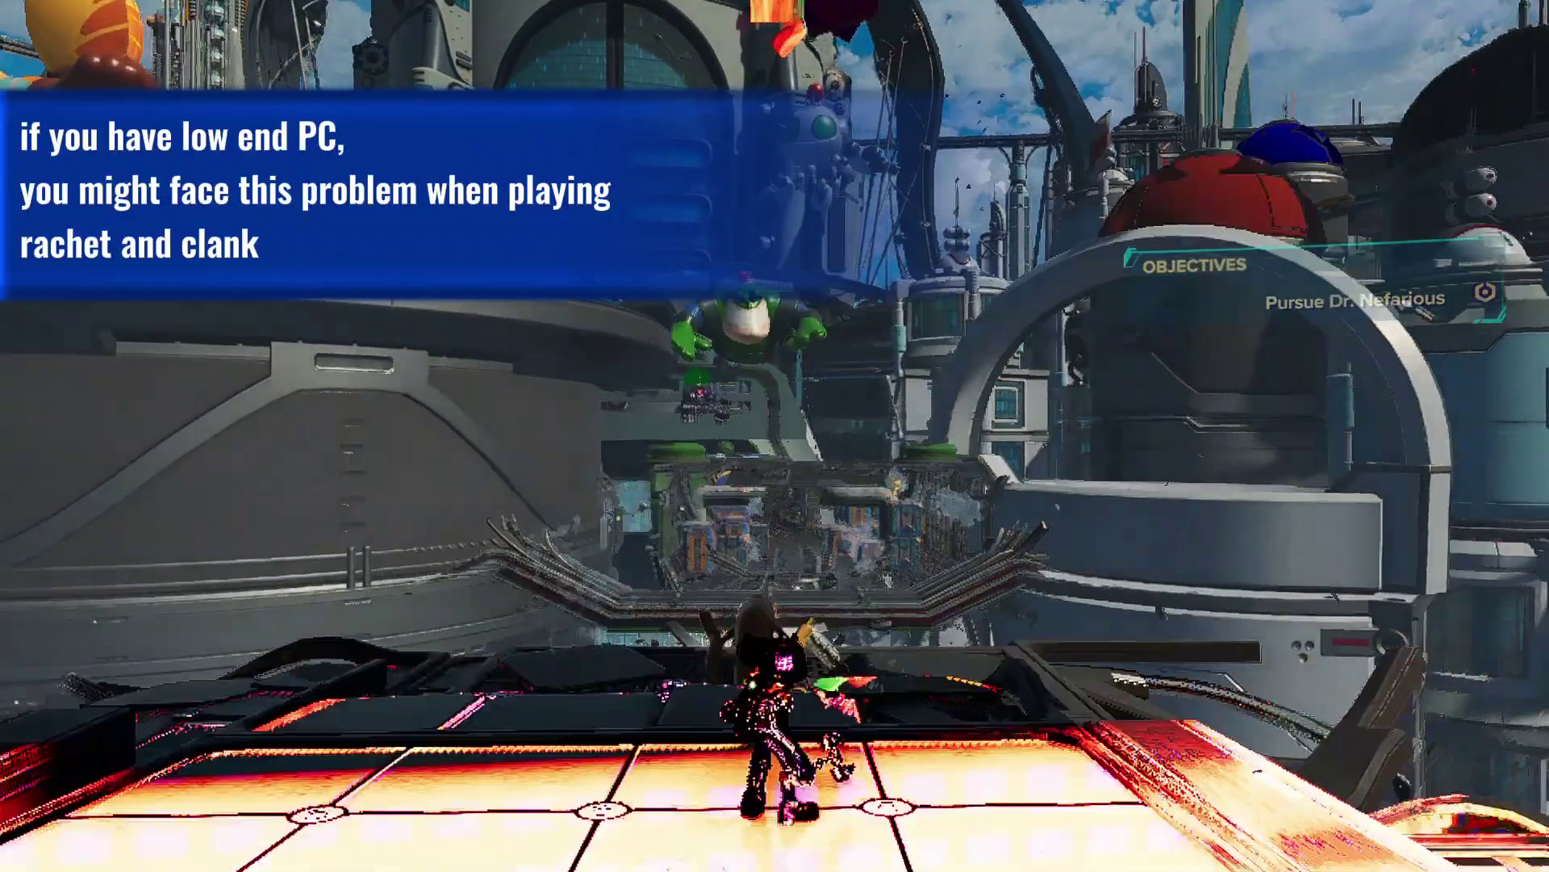
Pause and resume gameplay with Esc until the video-memory crash dialog appears.
key("Escape")
key("Escape")
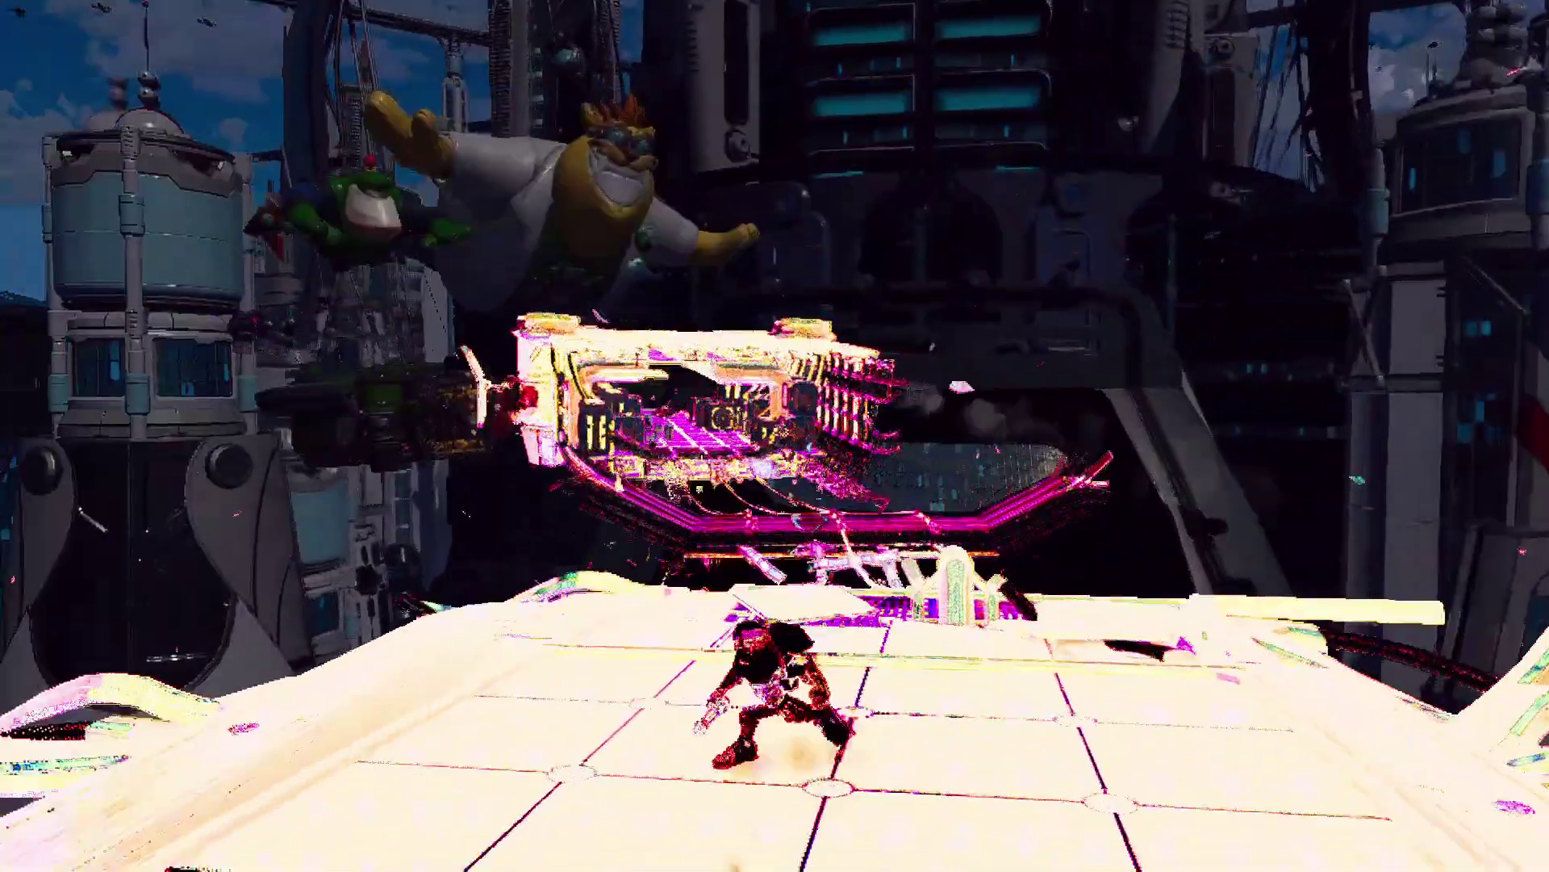
key("Escape")
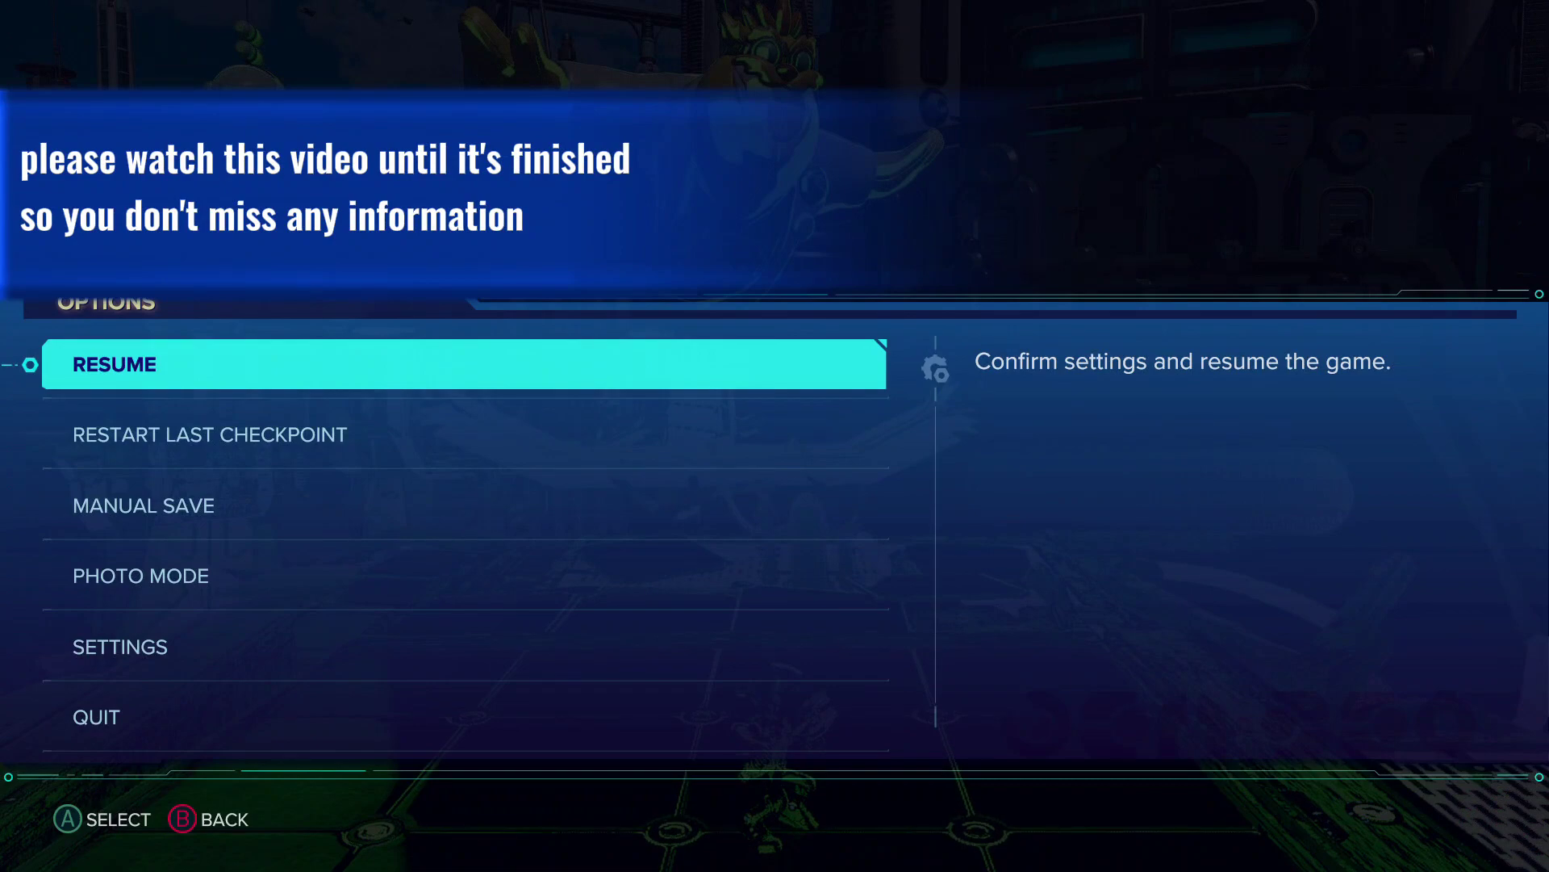
key("Escape")
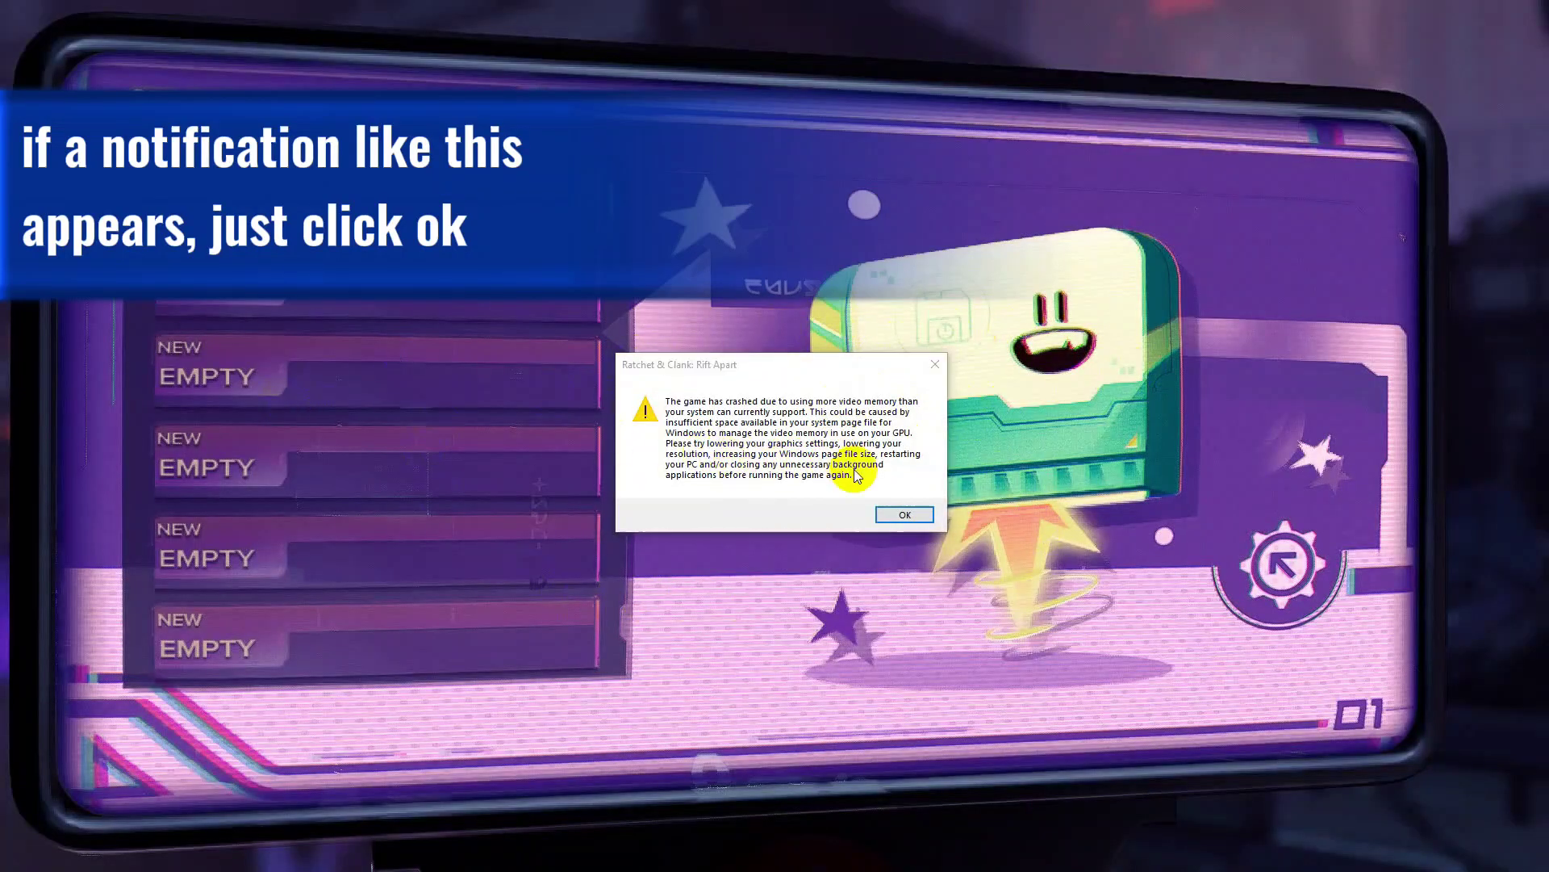
Acknowledge the video-memory crash message with OK.
left_click(904, 514)
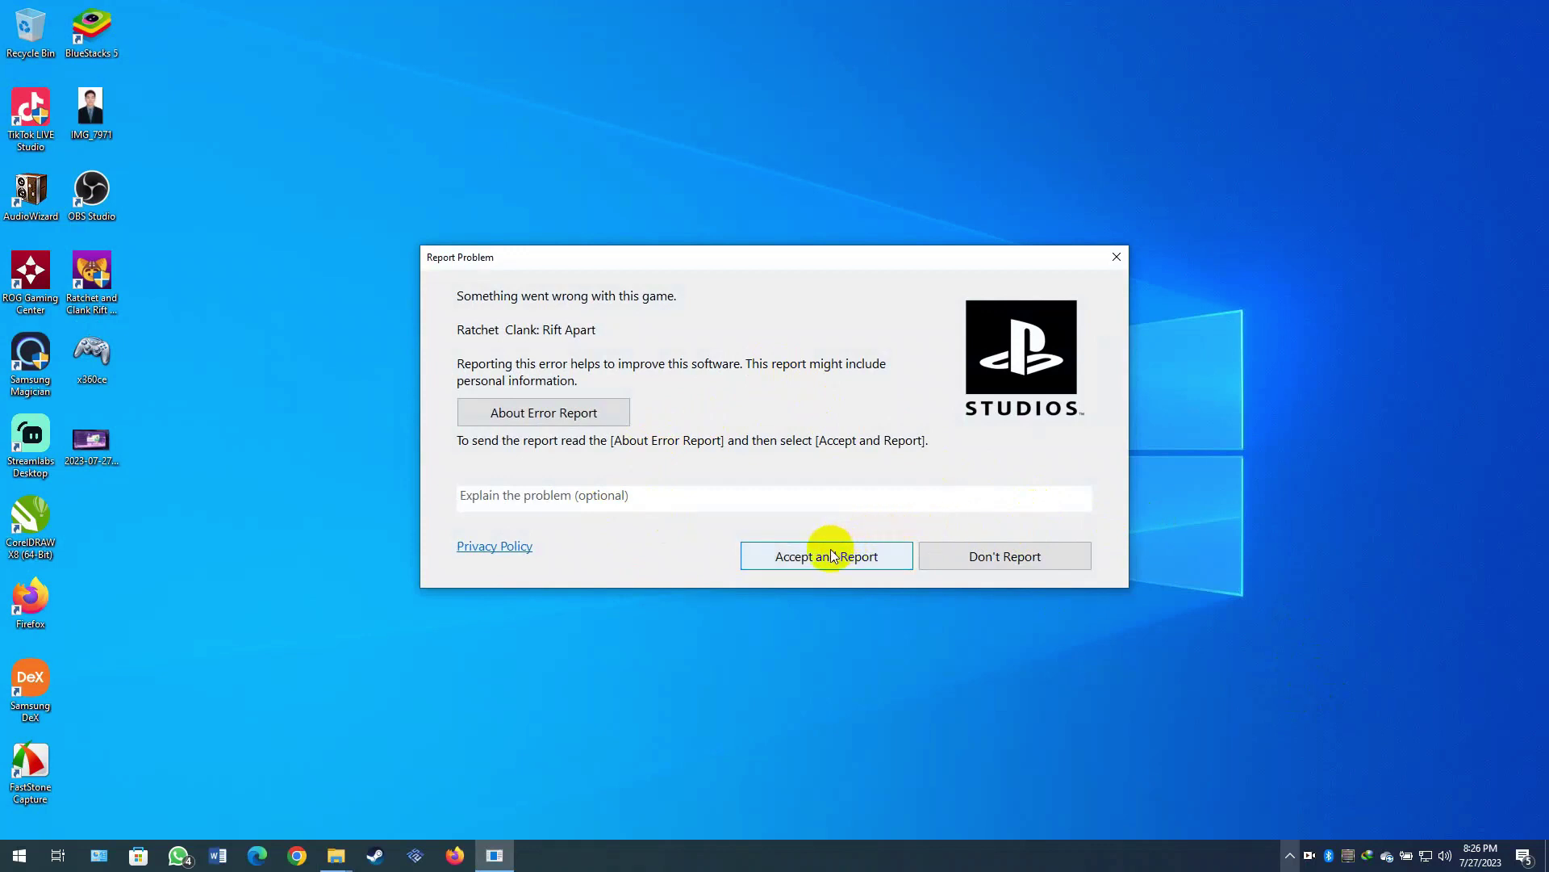
Decline the crash report and refresh the desktop several times.
left_click(1004, 560)
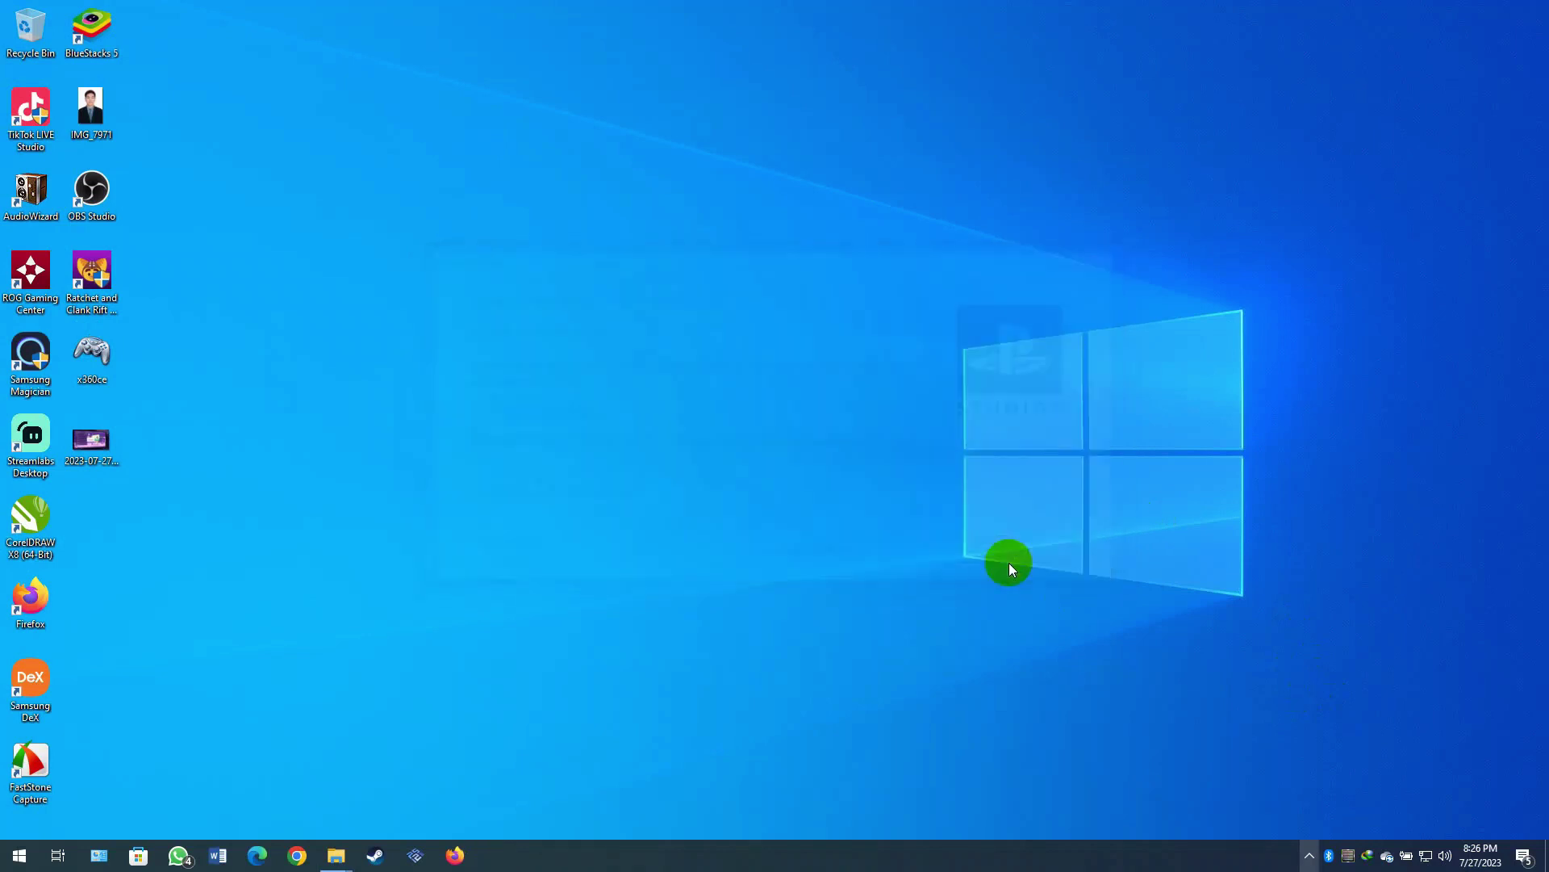
right_click(771, 349)
left_click(813, 396)
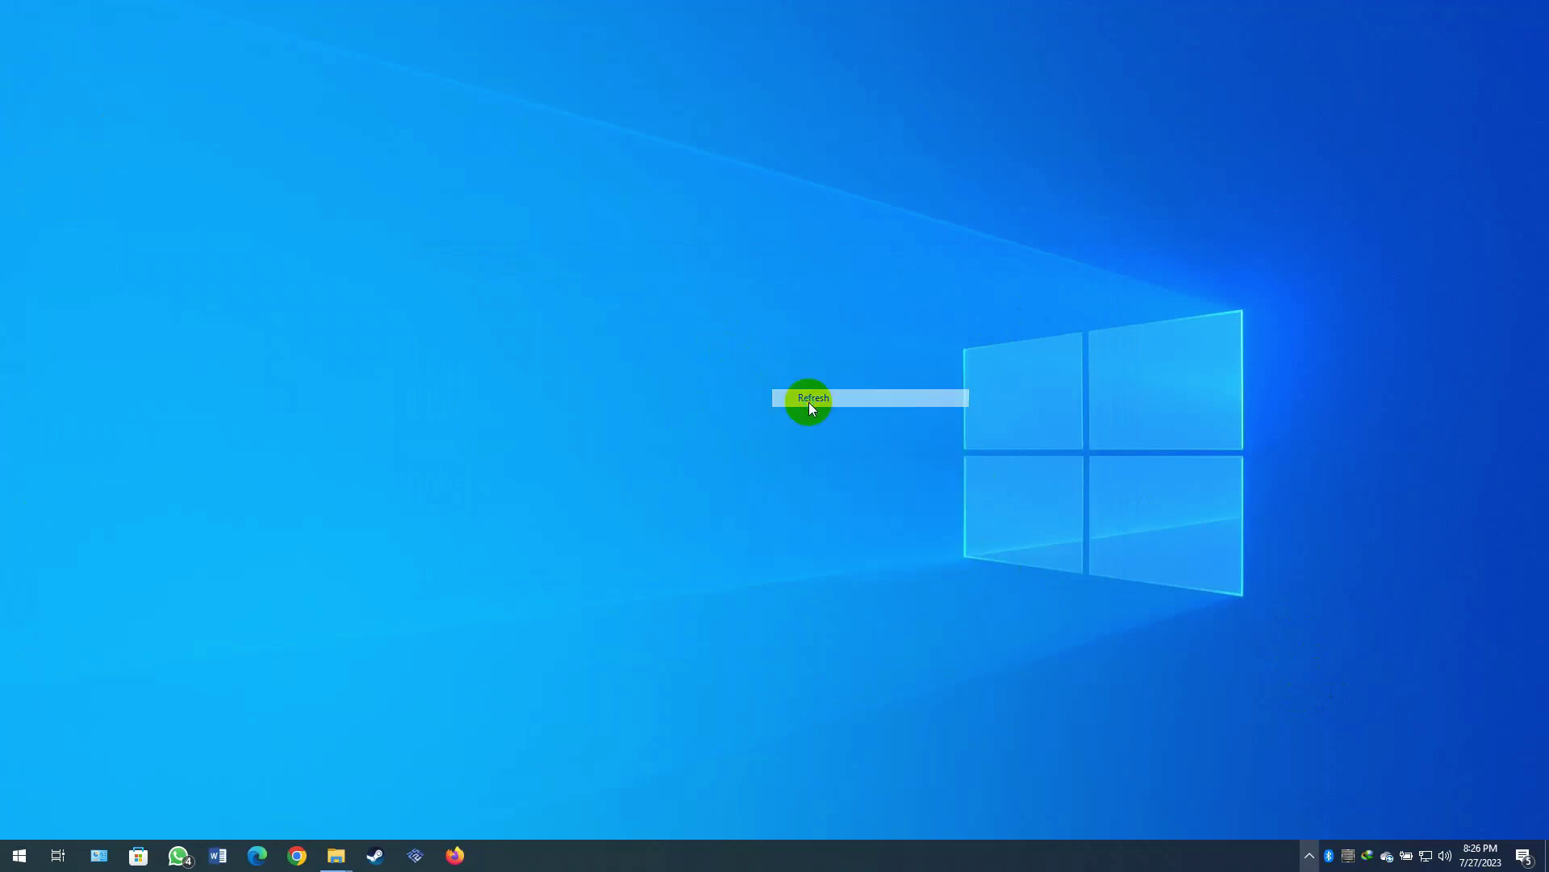
right_click(810, 402)
left_click(868, 450)
right_click(866, 446)
left_click(902, 492)
Refresh the desktop twice more, then launch Ratchet & Clank from its icon.
right_click(846, 465)
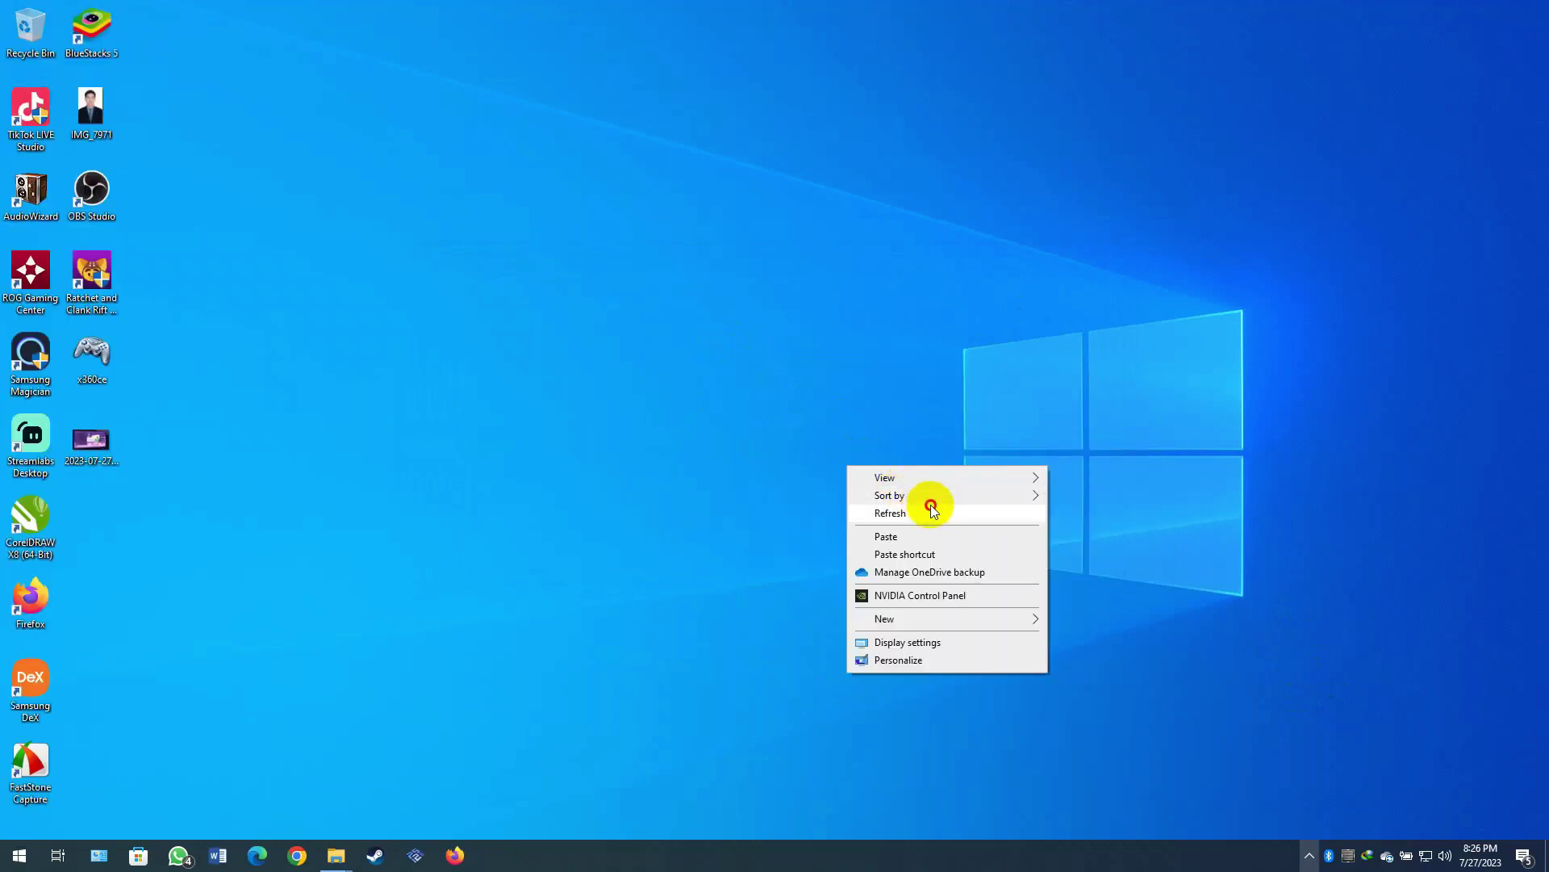
left_click(921, 510)
right_click(847, 464)
left_click(901, 509)
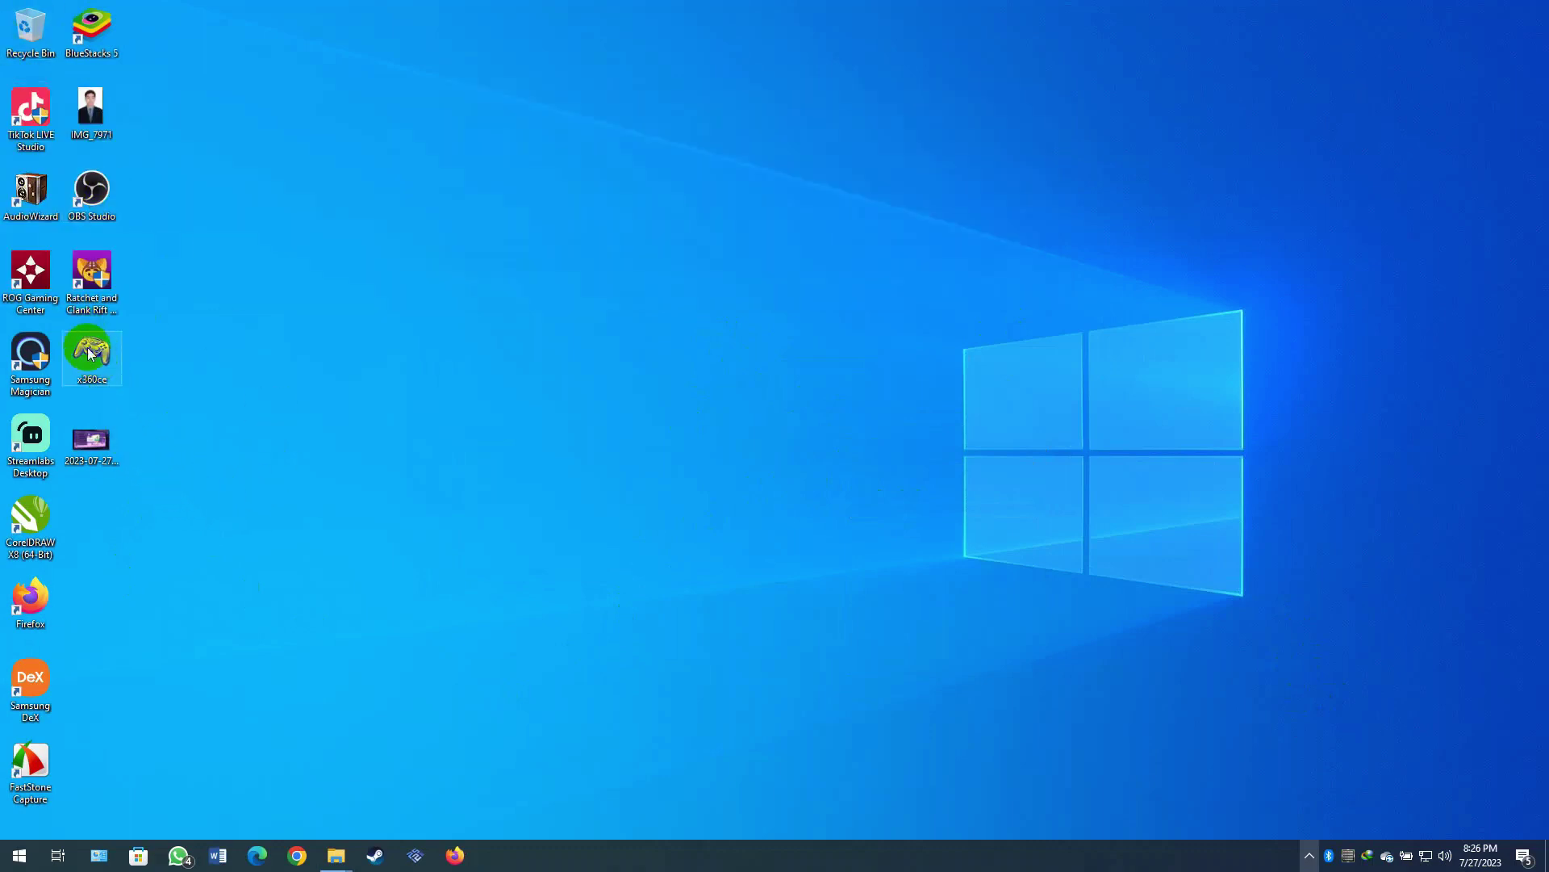
double_click(94, 271)
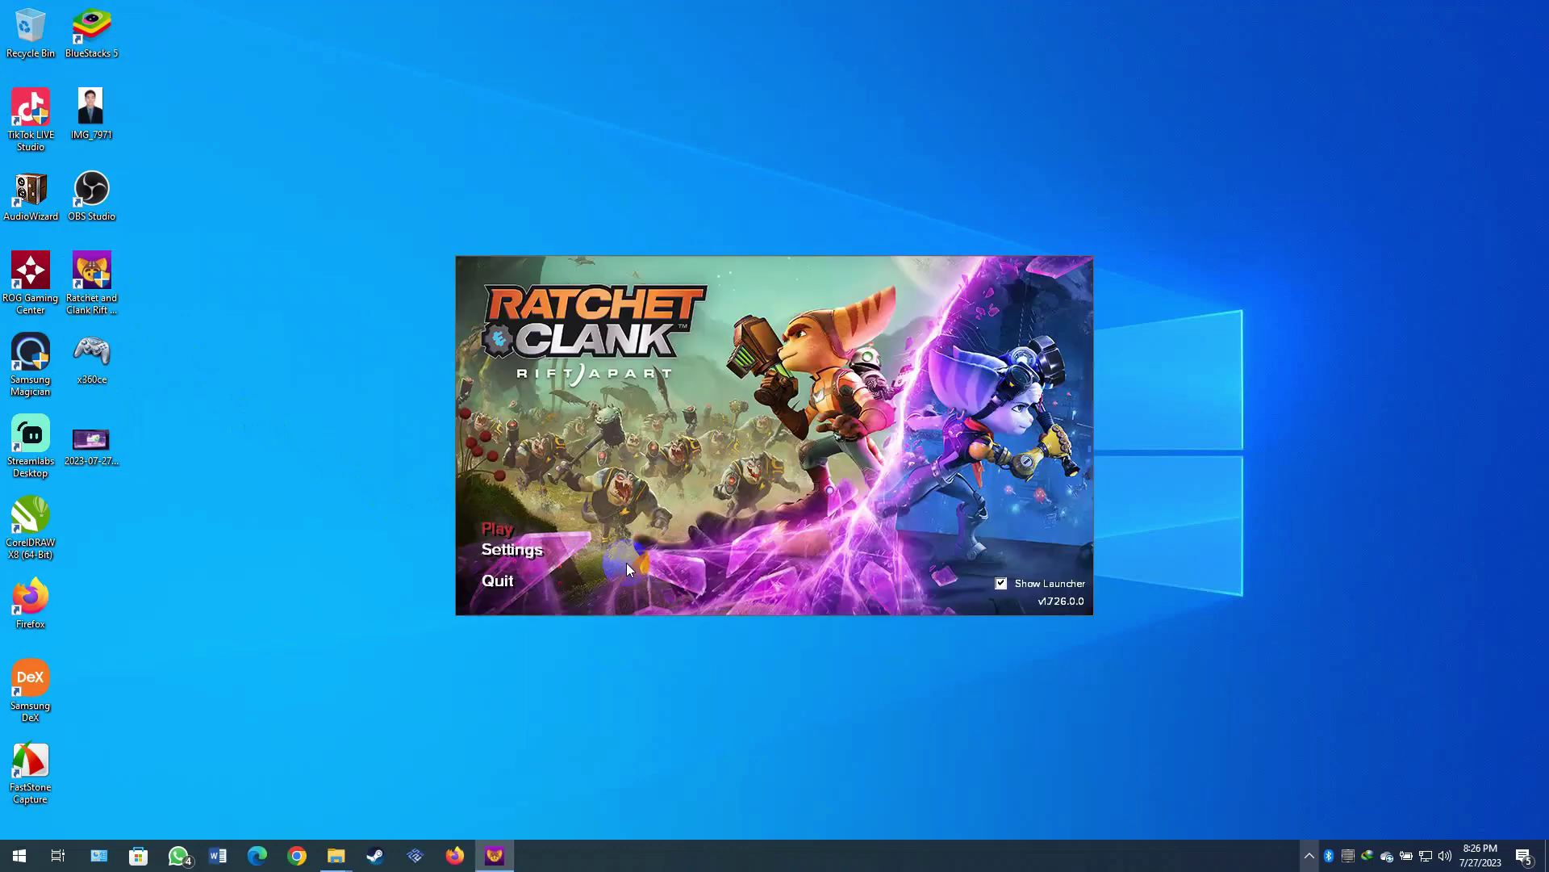
In Settings, set the resolution to 1280 x 720 in Windowed mode.
left_click(515, 549)
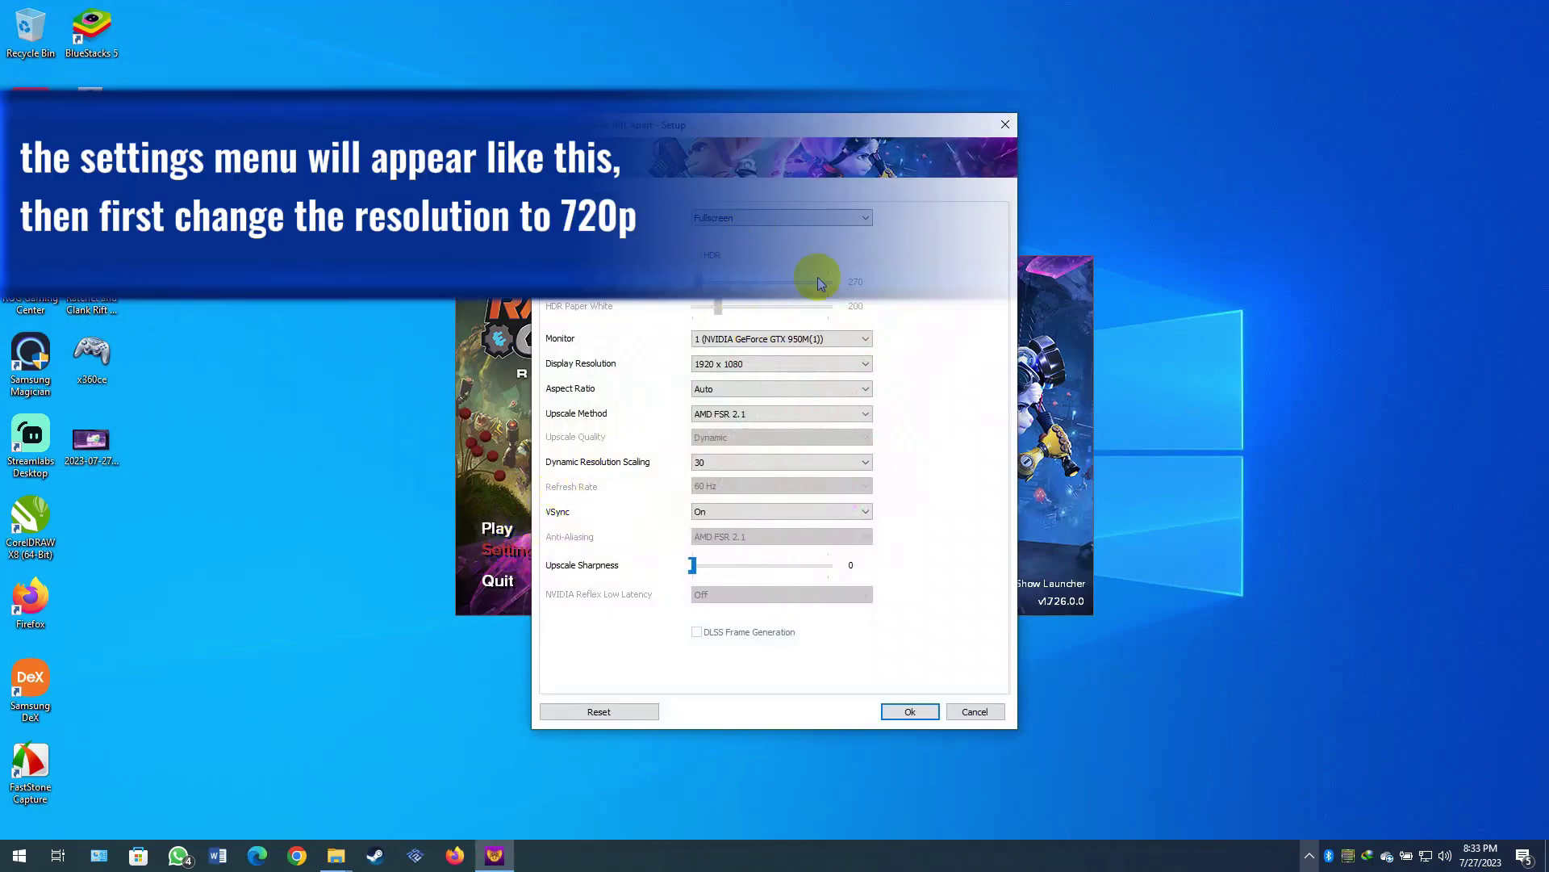
left_click(740, 364)
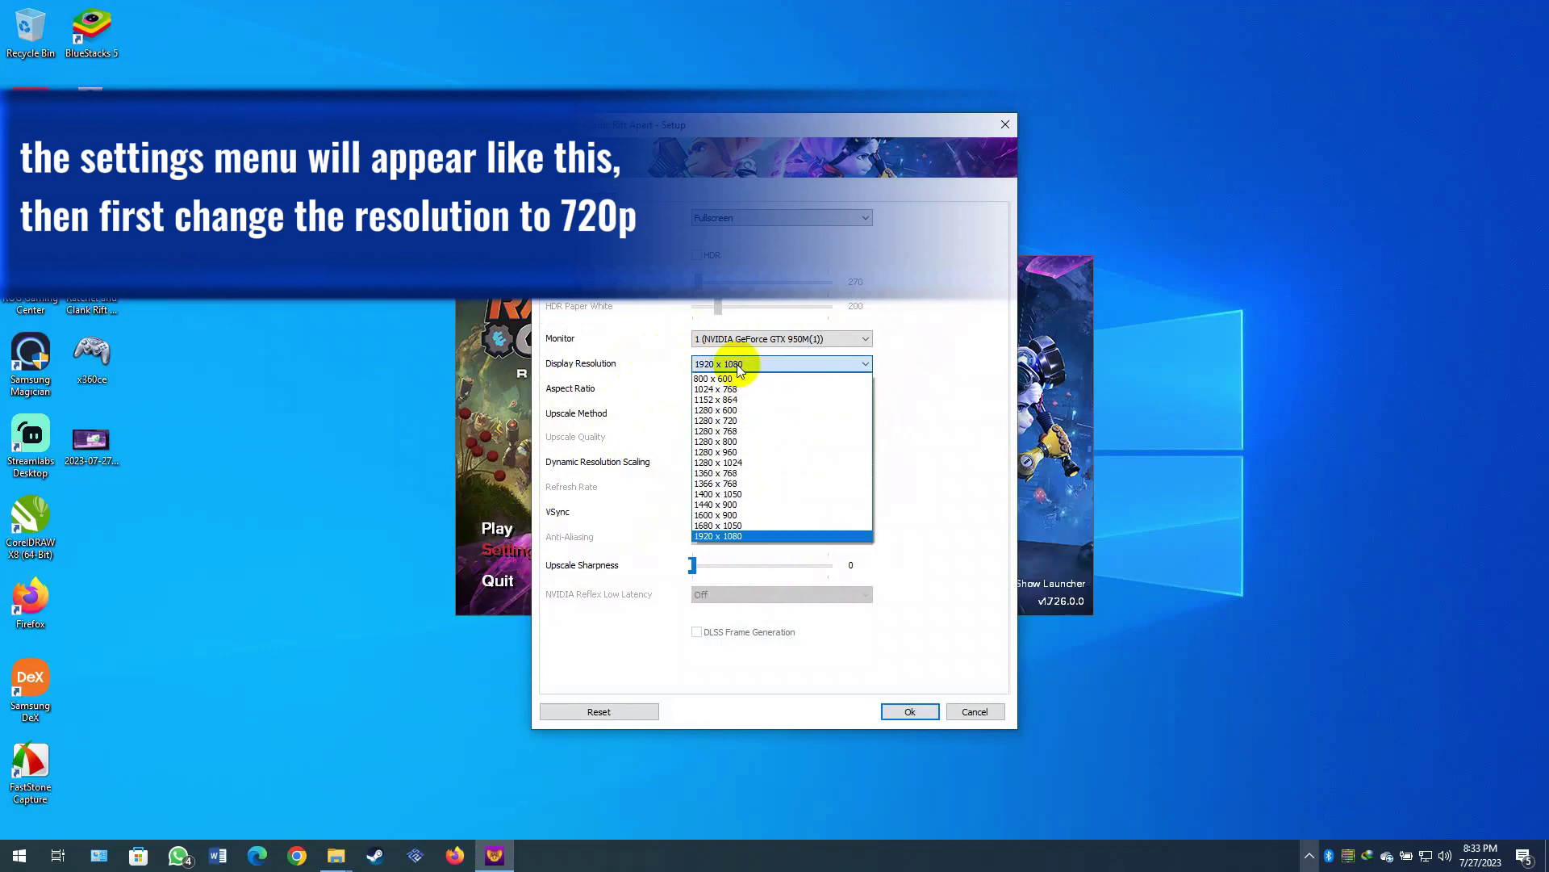
left_click(727, 421)
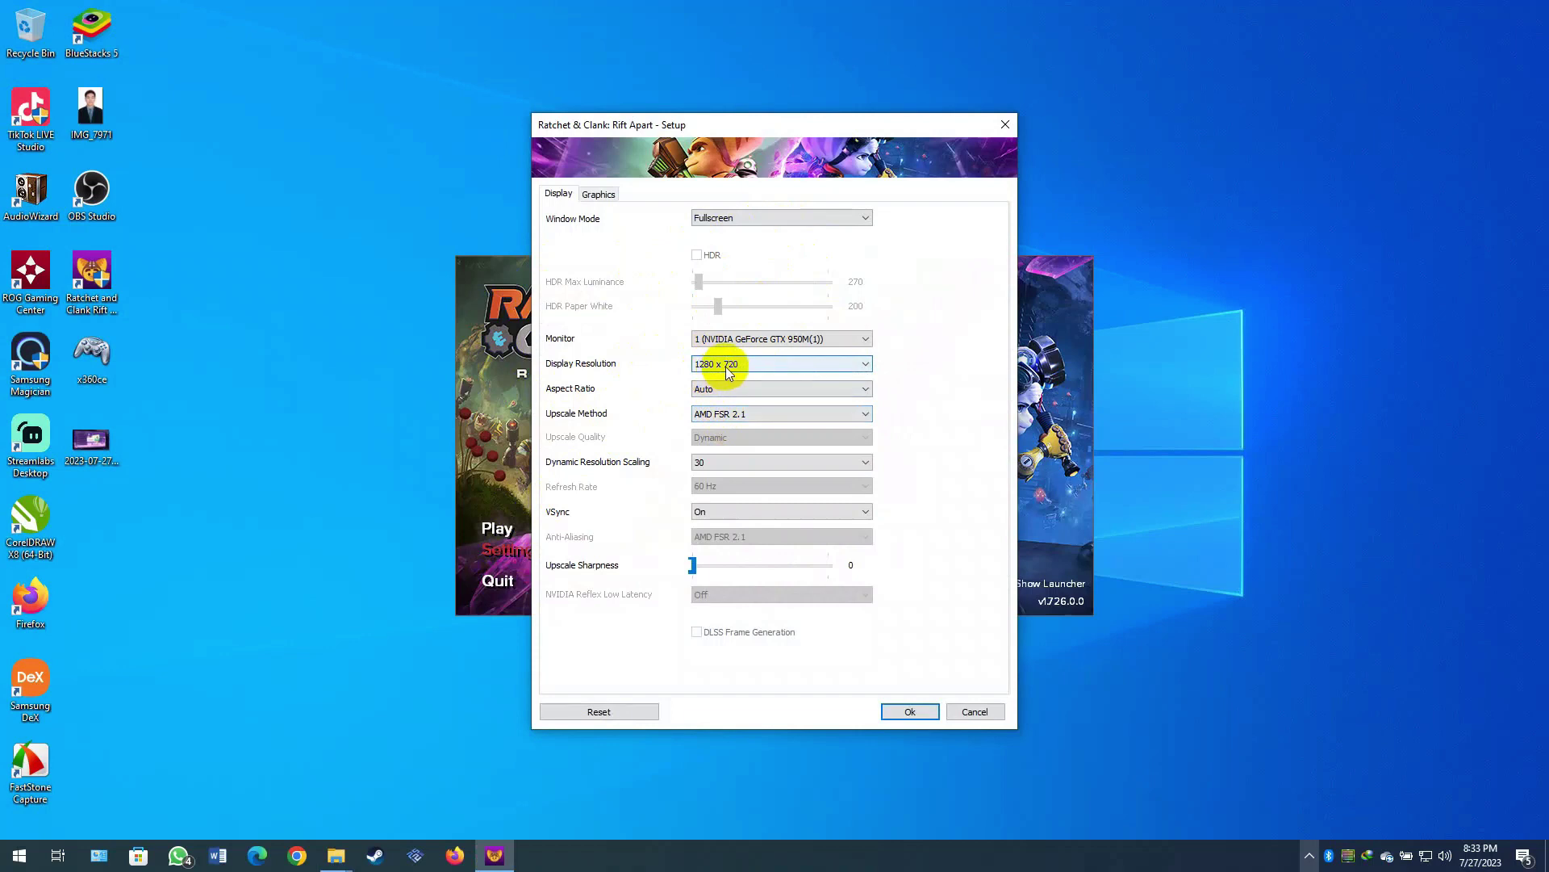
left_click(738, 217)
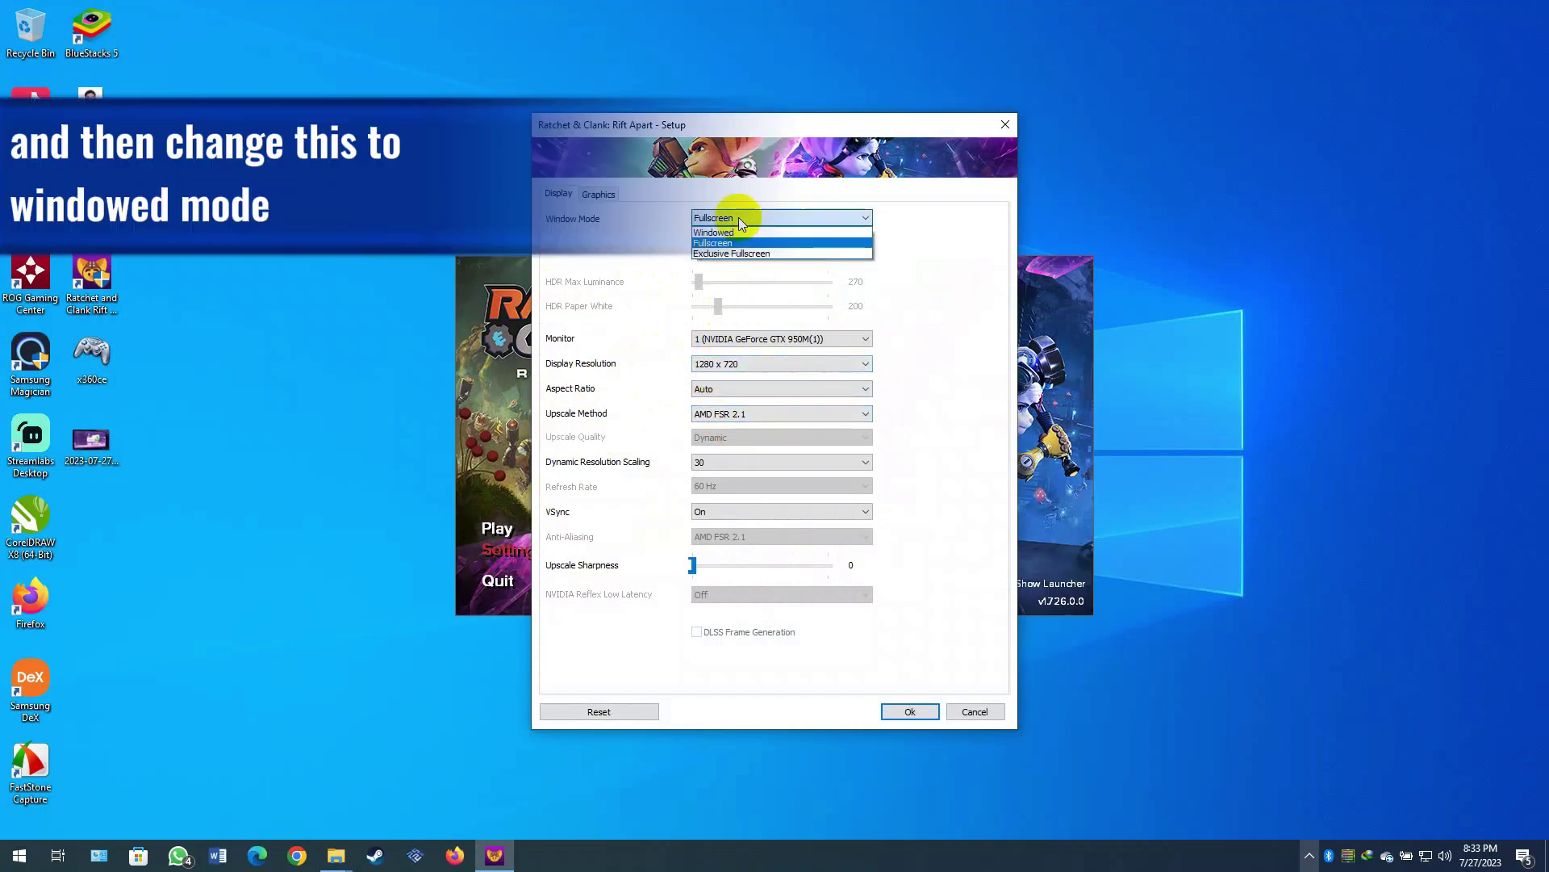
left_click(748, 236)
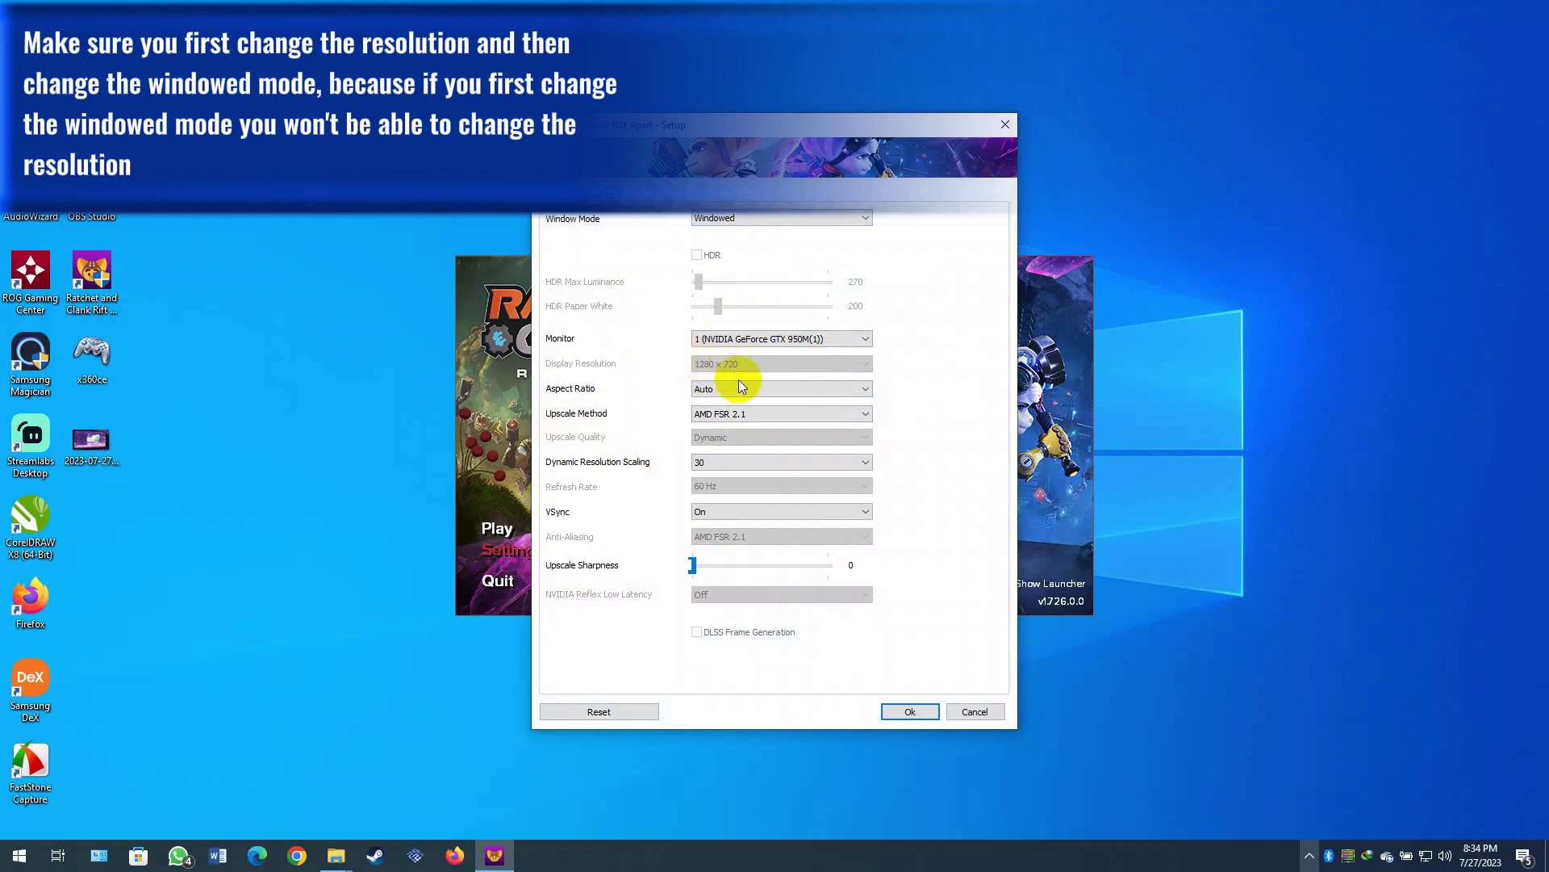
Turn the upscale method off and keep dynamic resolution scaling at 30.
left_click(738, 412)
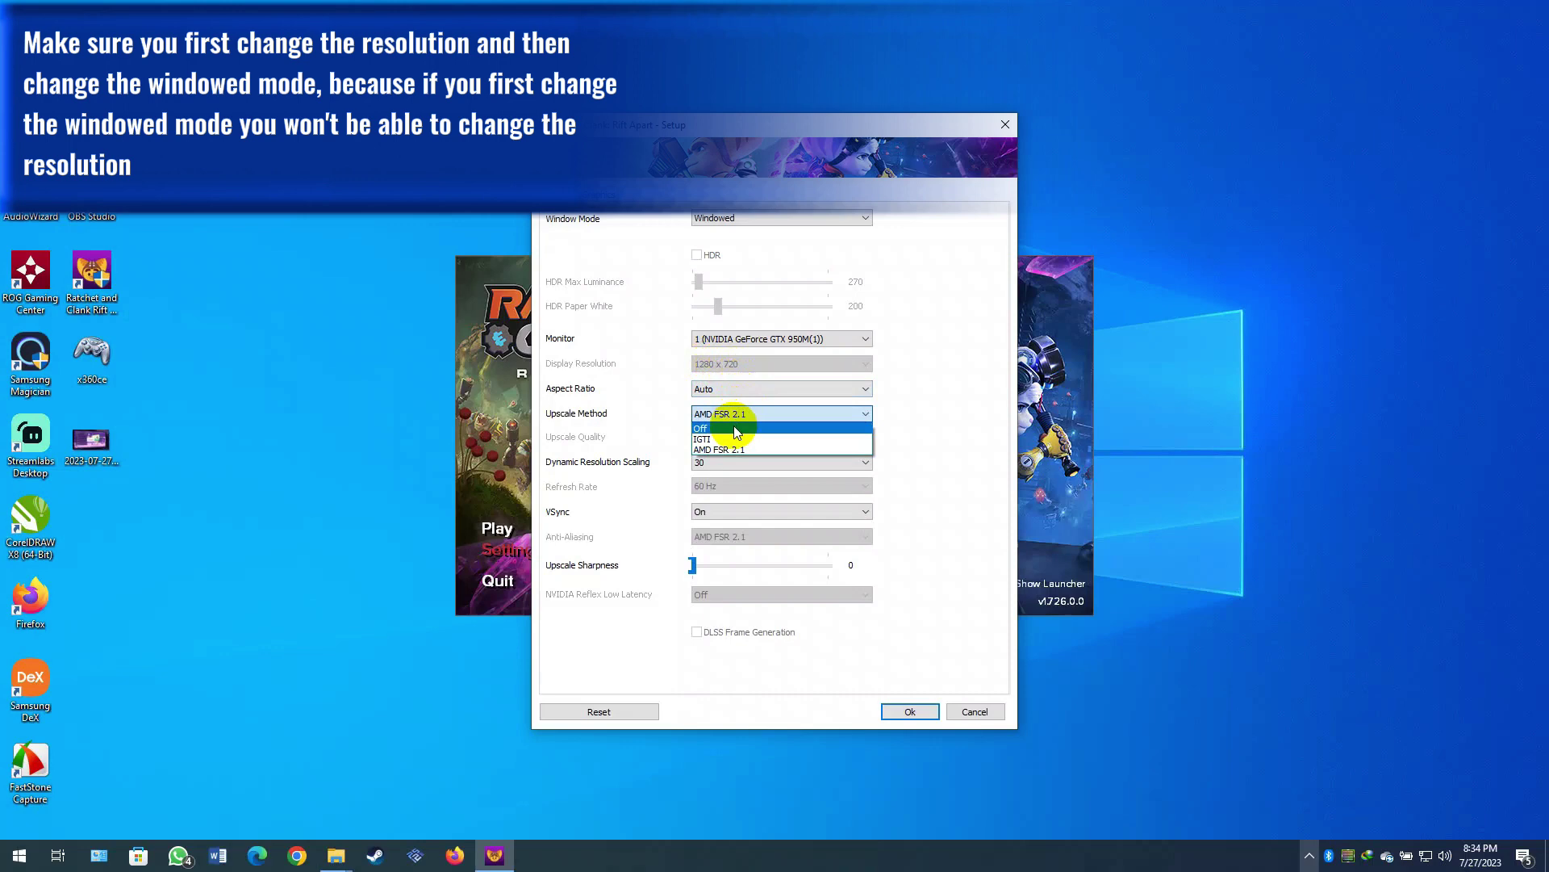
left_click(735, 427)
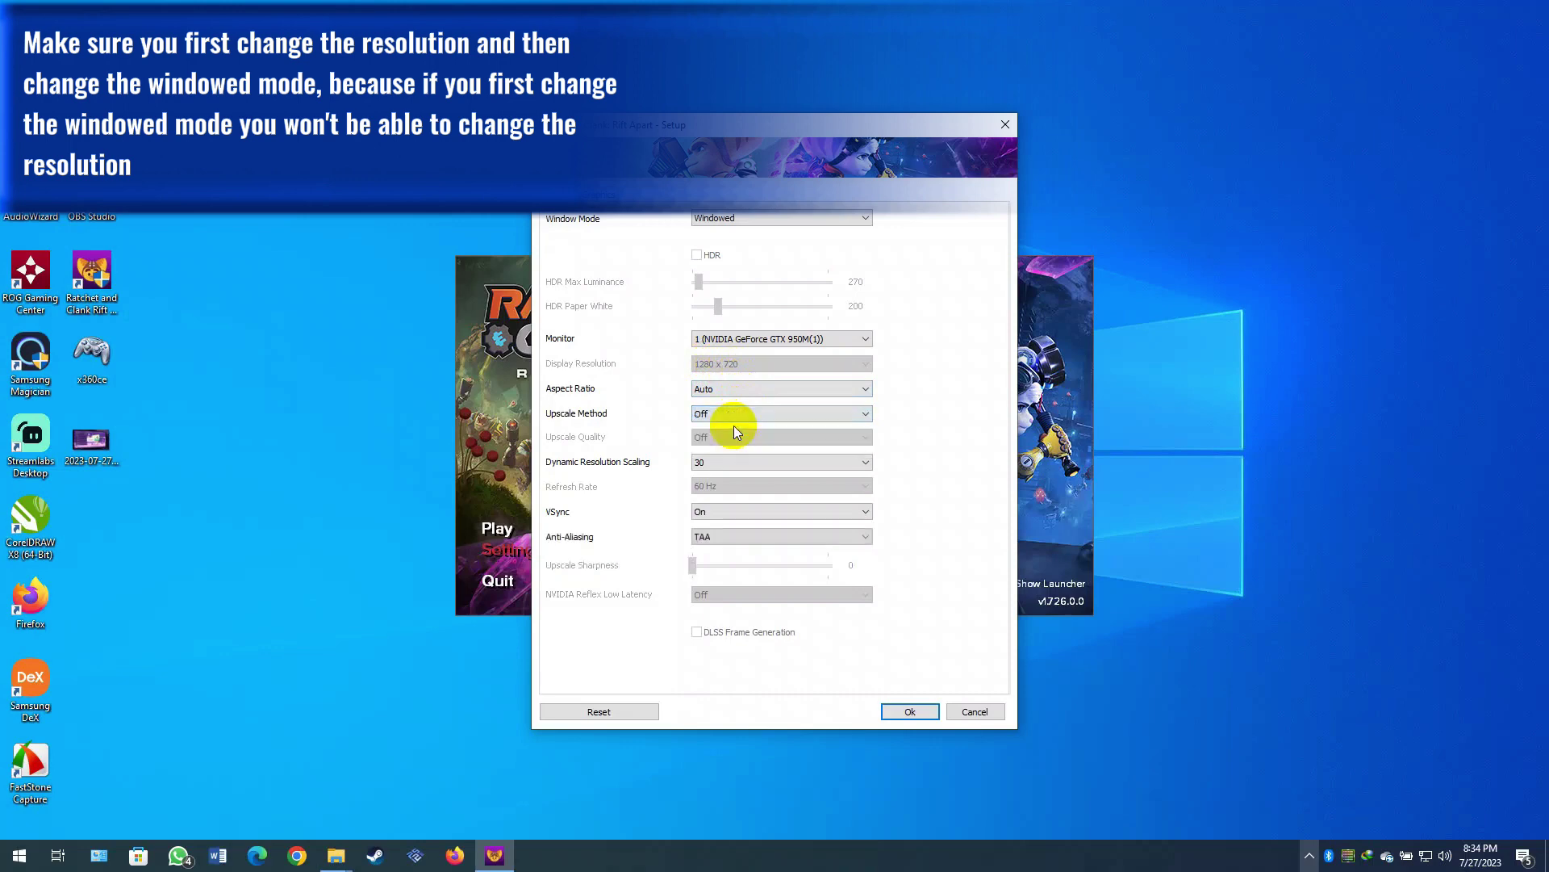
left_click(730, 467)
left_click(730, 488)
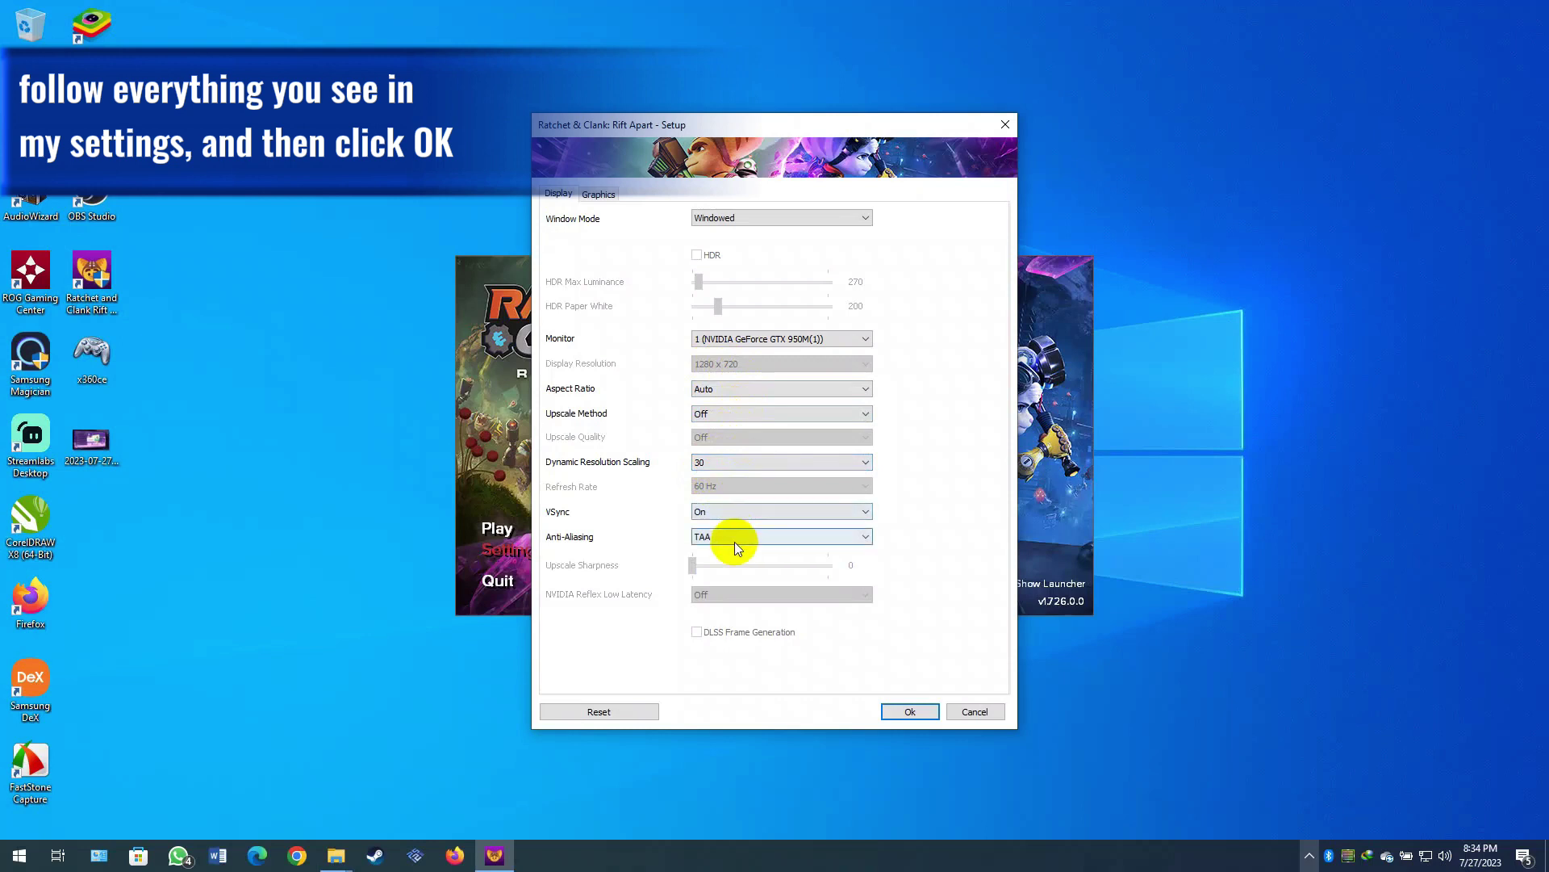
Choose the Medium graphics preset and confirm the setup with Ok.
left_click(602, 197)
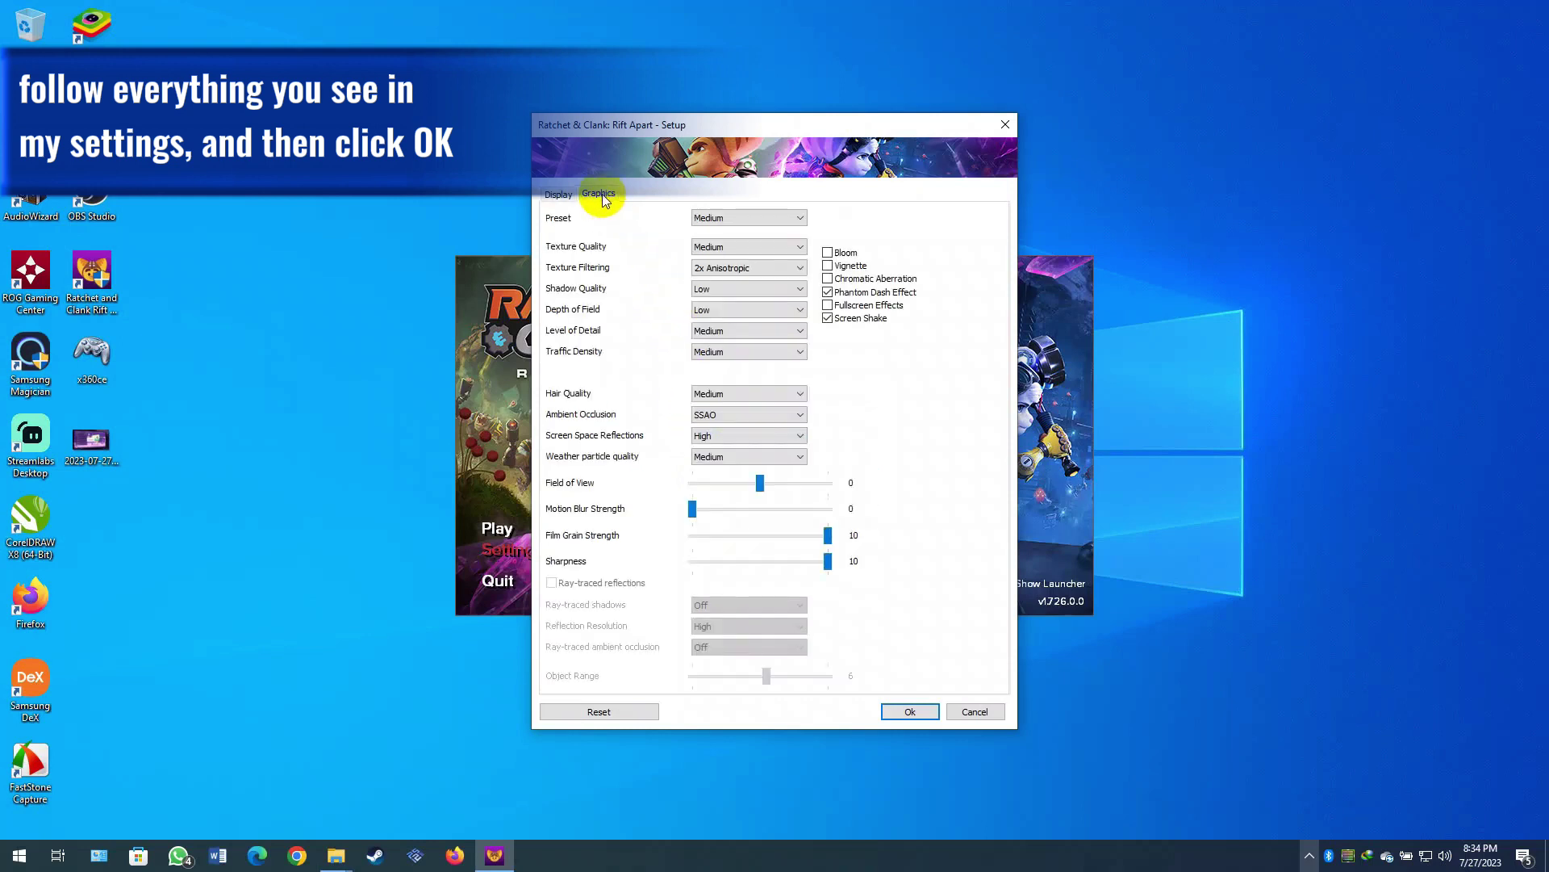
left_click(752, 219)
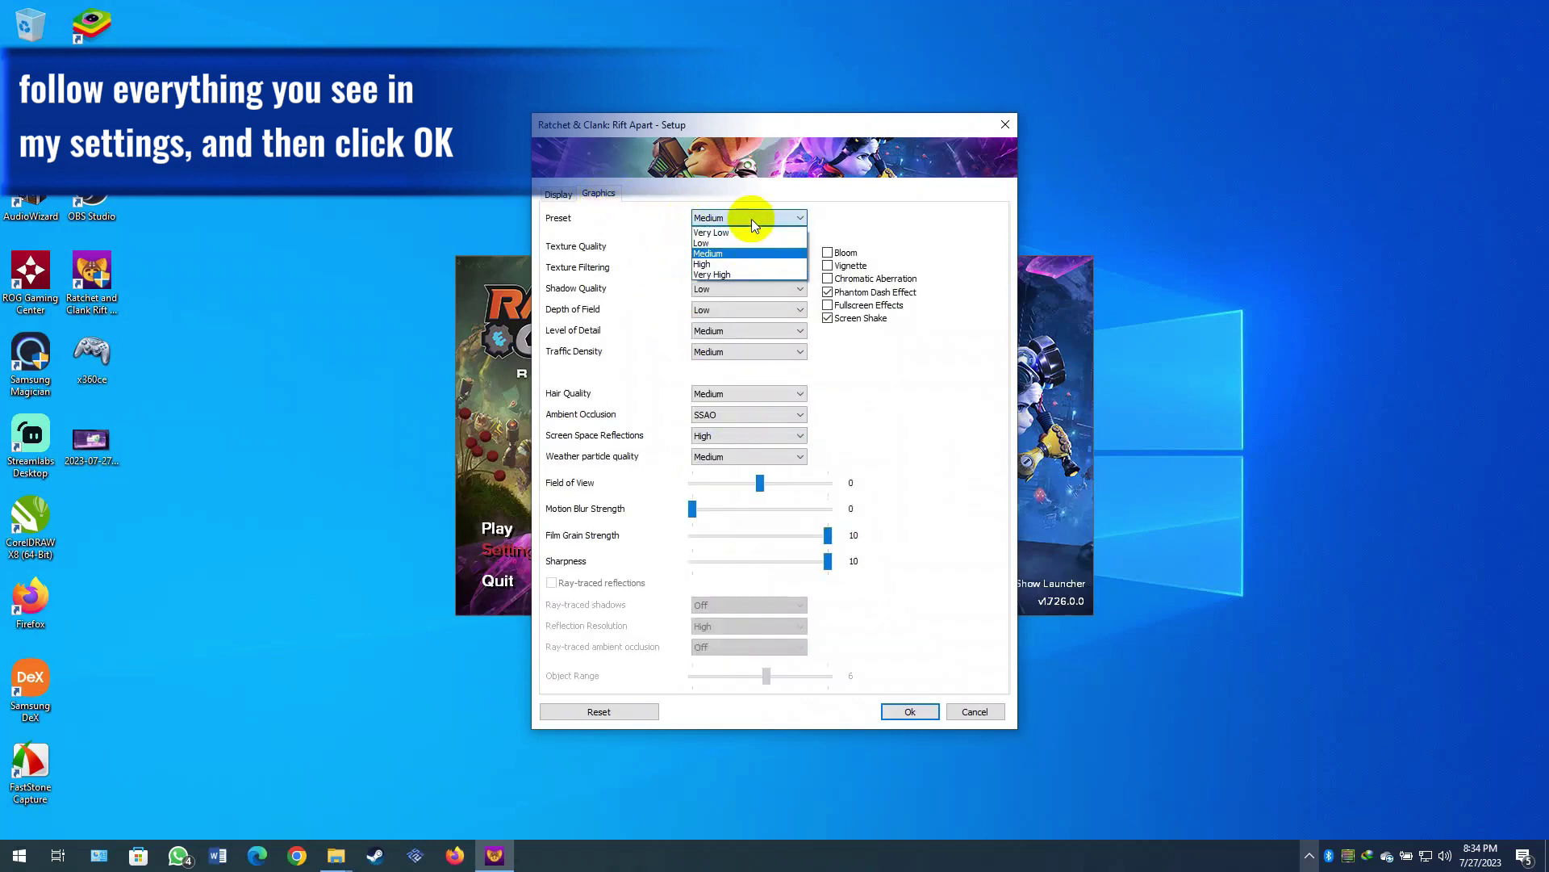
left_click(707, 253)
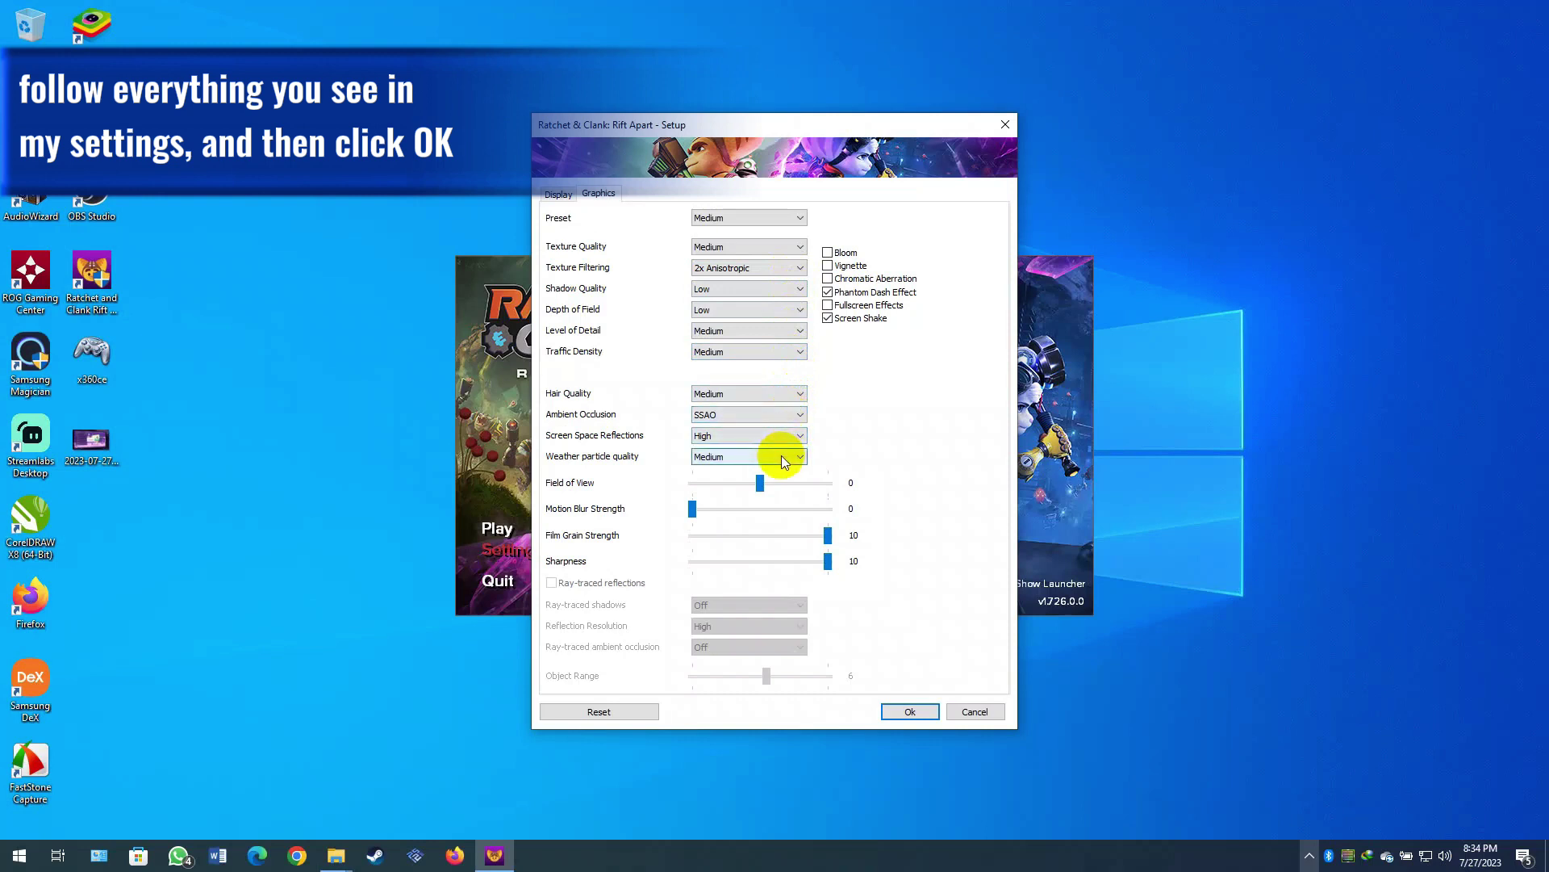
left_click(932, 702)
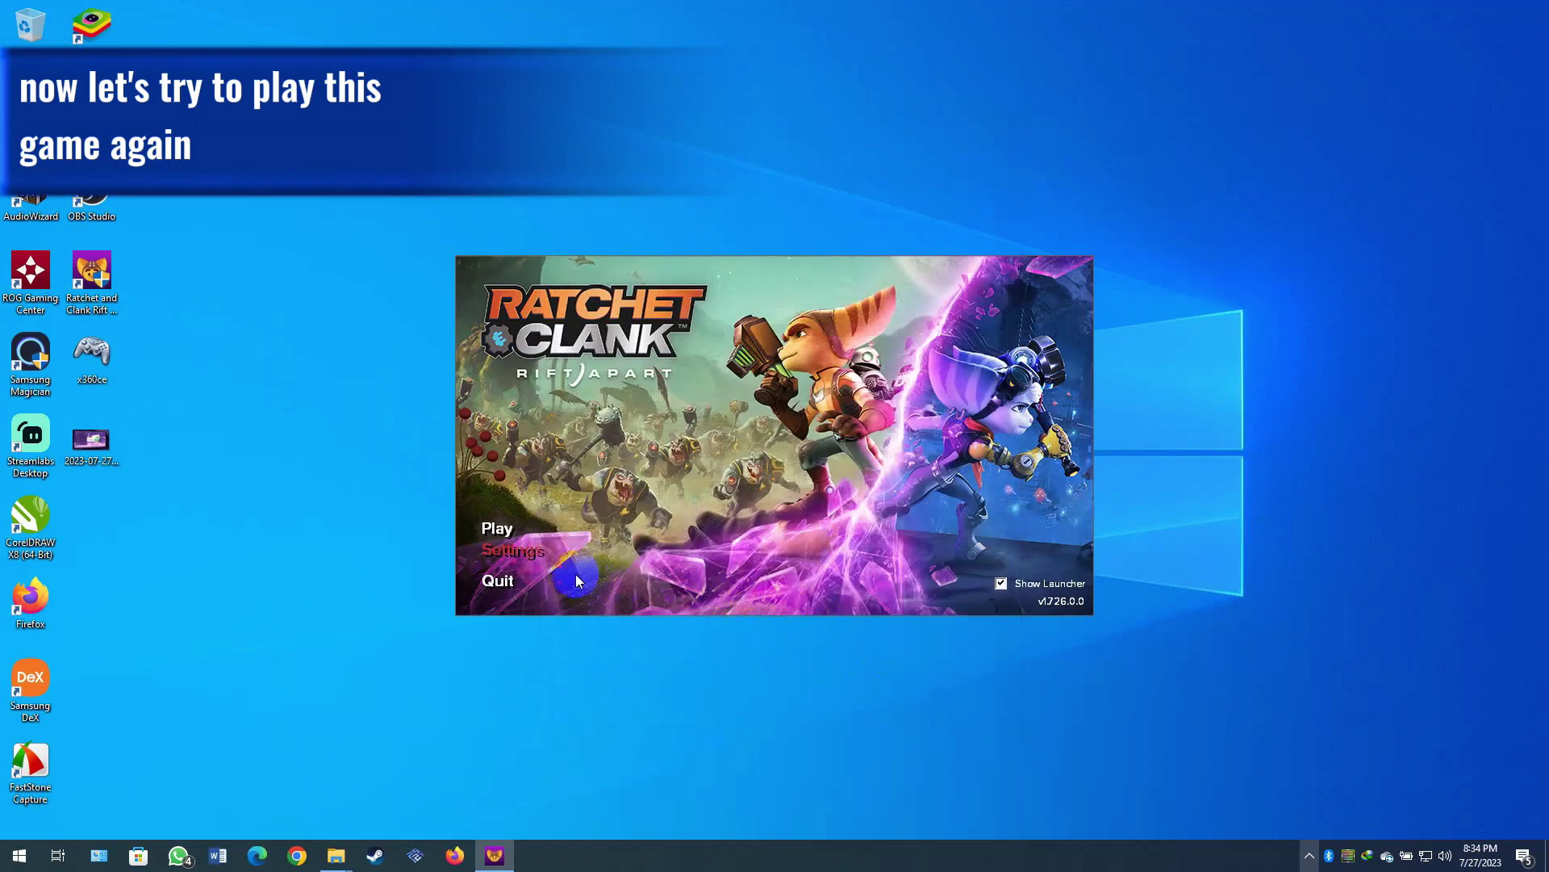
Launch the game with Play so it opens in a window.
left_click(501, 528)
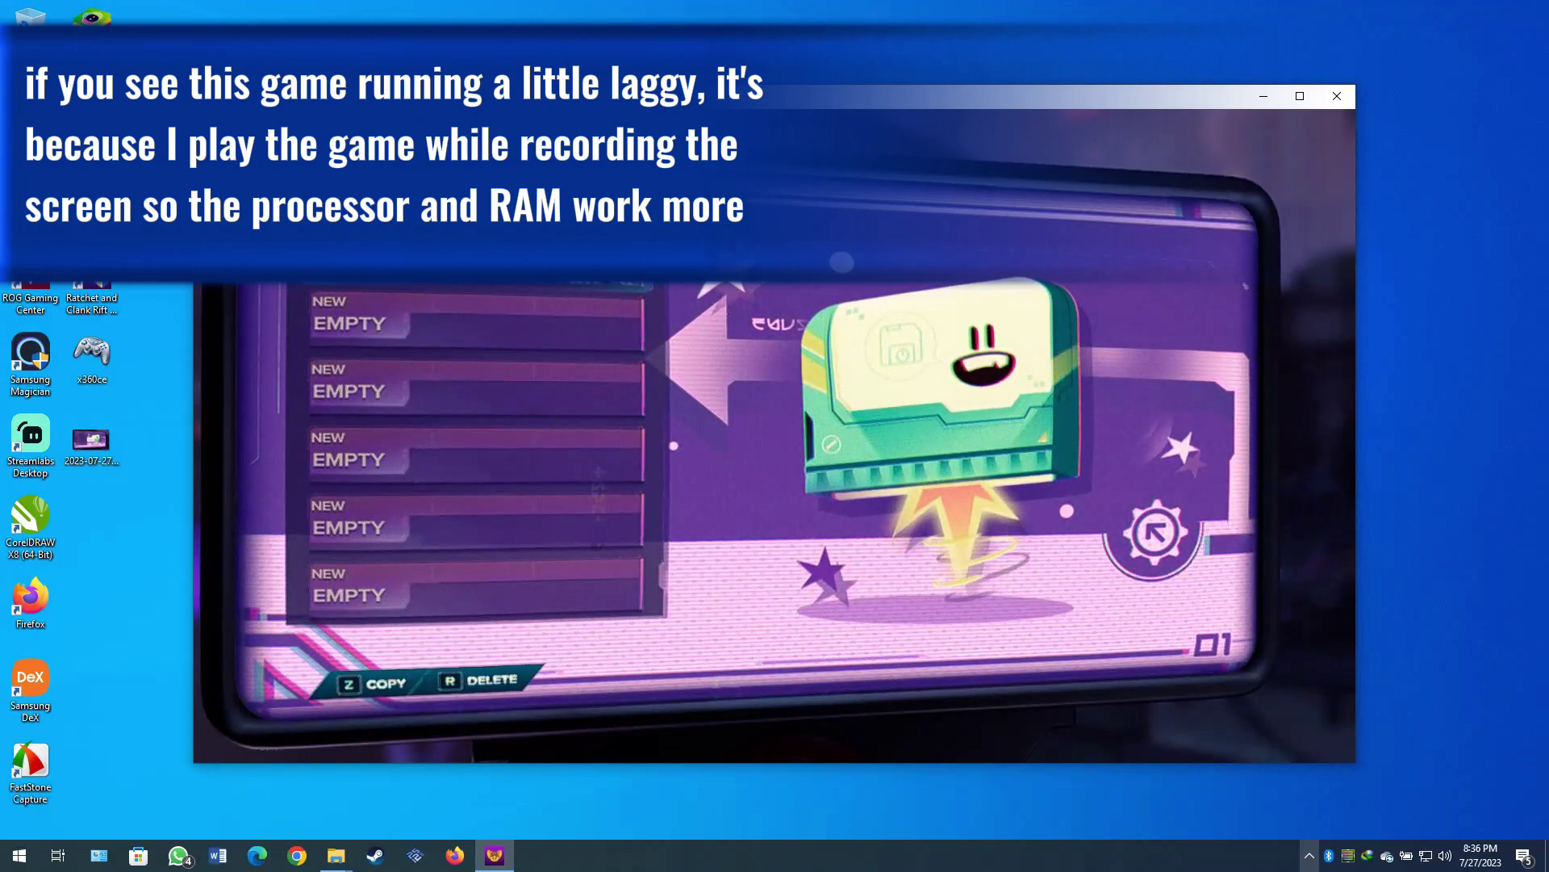
Open the Continue Game menu with Esc and resume the saved game.
key("Escape")
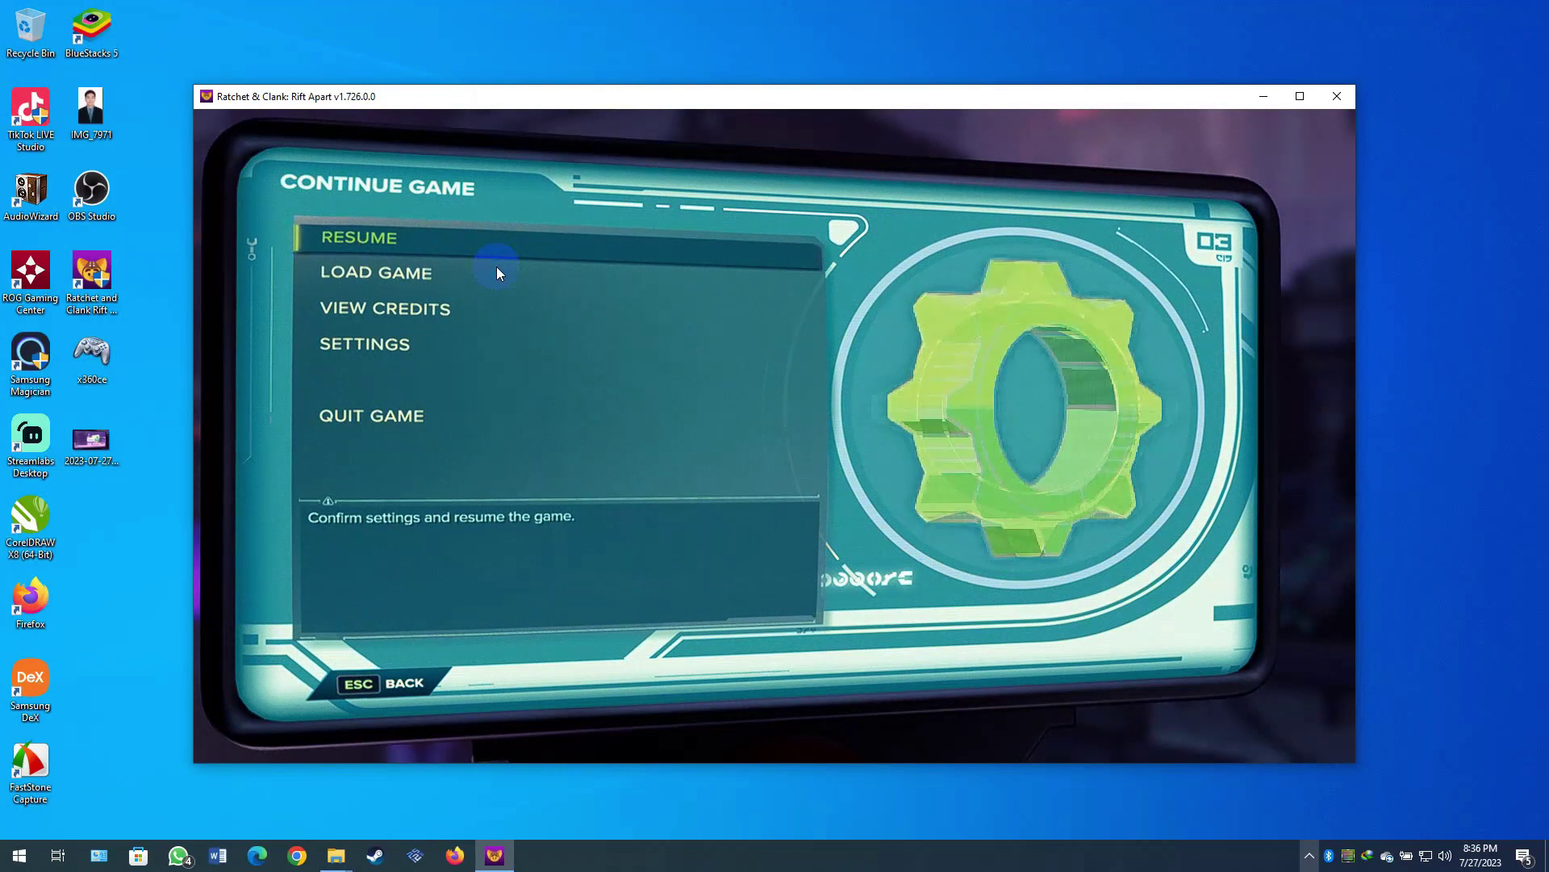
left_click(392, 245)
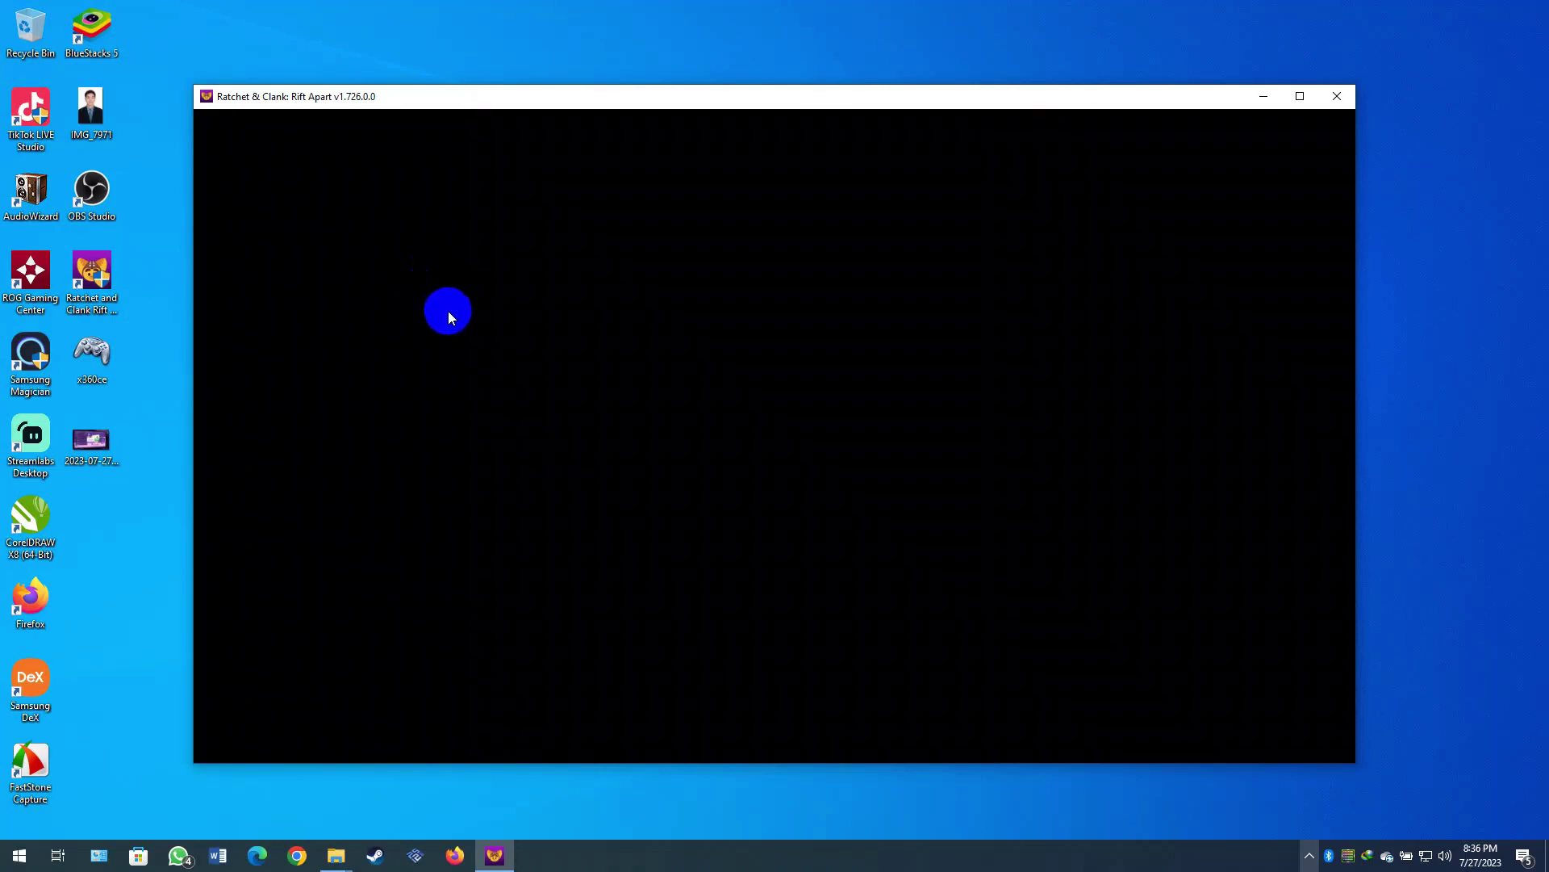